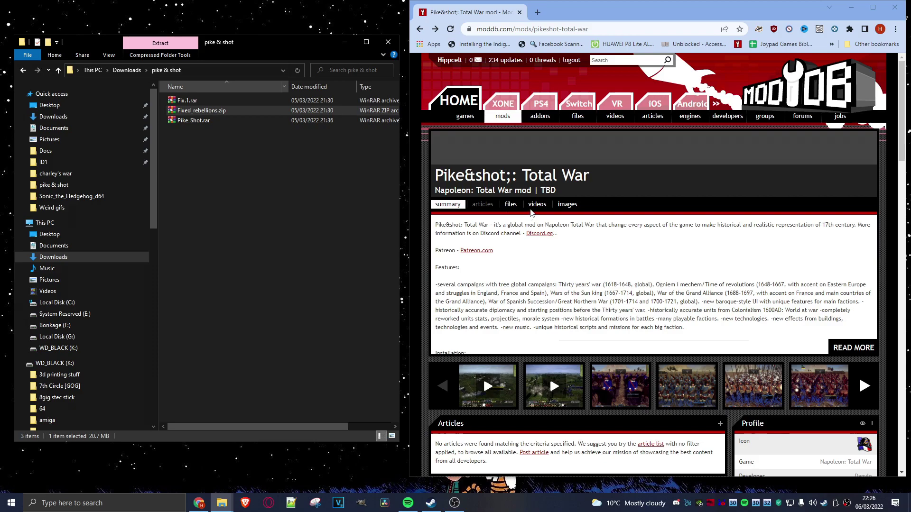
# Scroll to the mod's Files list and open the Pike&Shot: Total War demo entry (Pike_Shot.rar, 3.73gb)
pyautogui.scroll(-7, 531, 212)
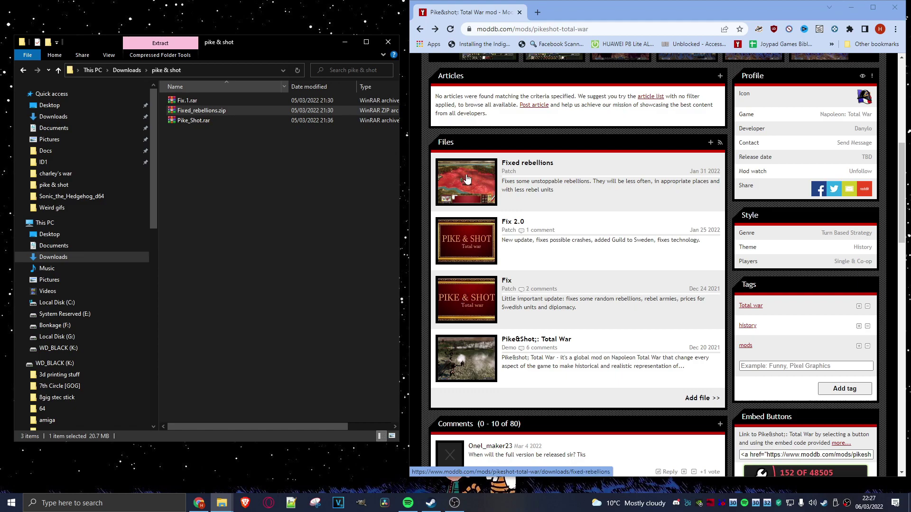
pyautogui.click(471, 361)
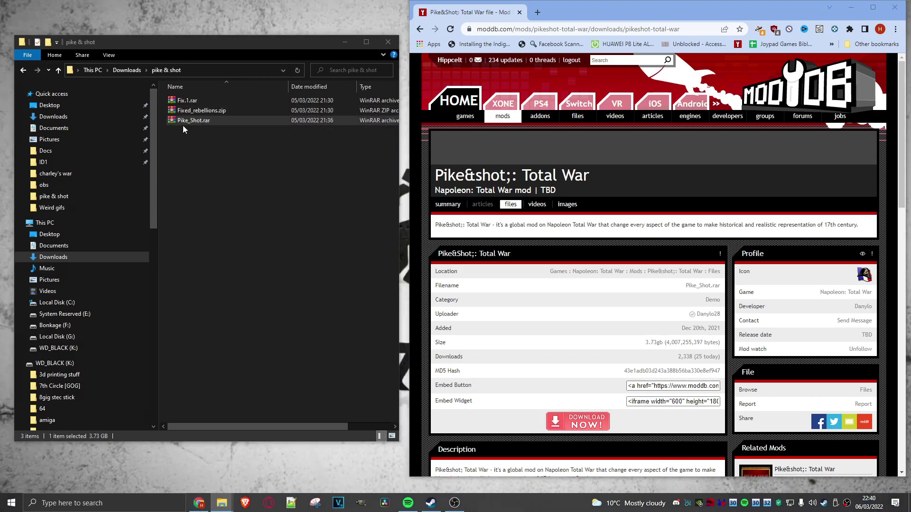
# Open Pike_Shot.rar in WinRAR and dismiss the licence reminder
pyautogui.doubleClick(169, 122)
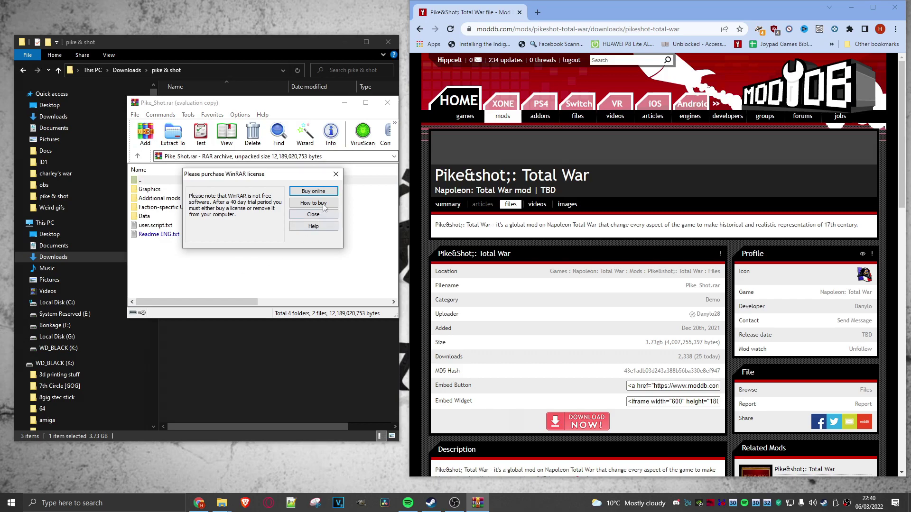
pyautogui.click(335, 176)
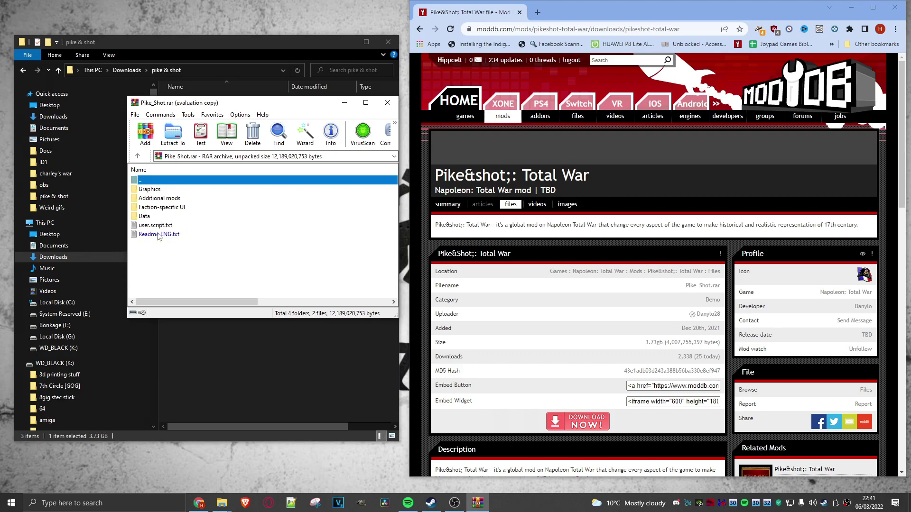
pyautogui.click(109, 504)
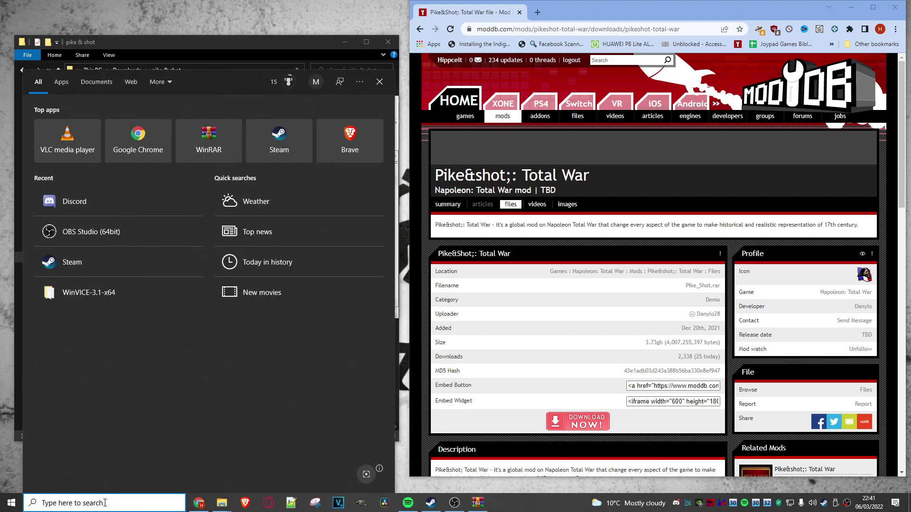
# Search %appdata% to open the Roaming folder in File Explorer
pyautogui.write('%')
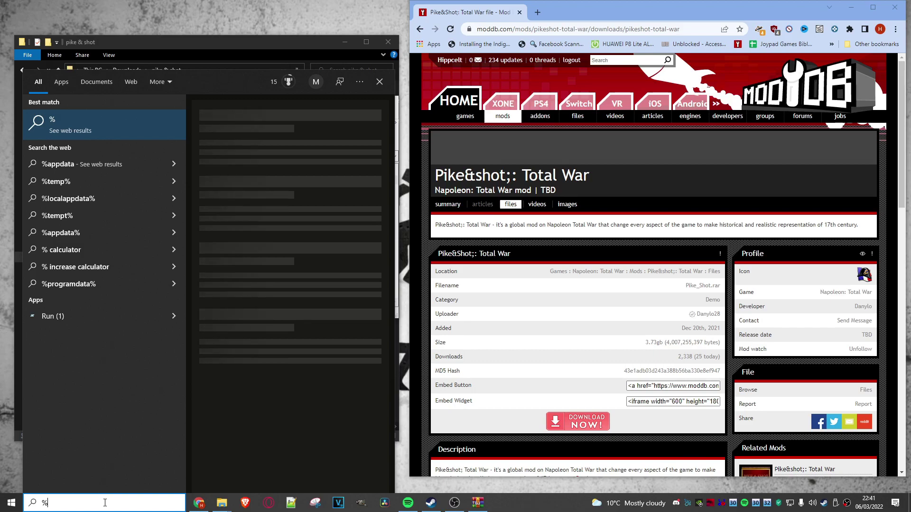
pyautogui.write('app')
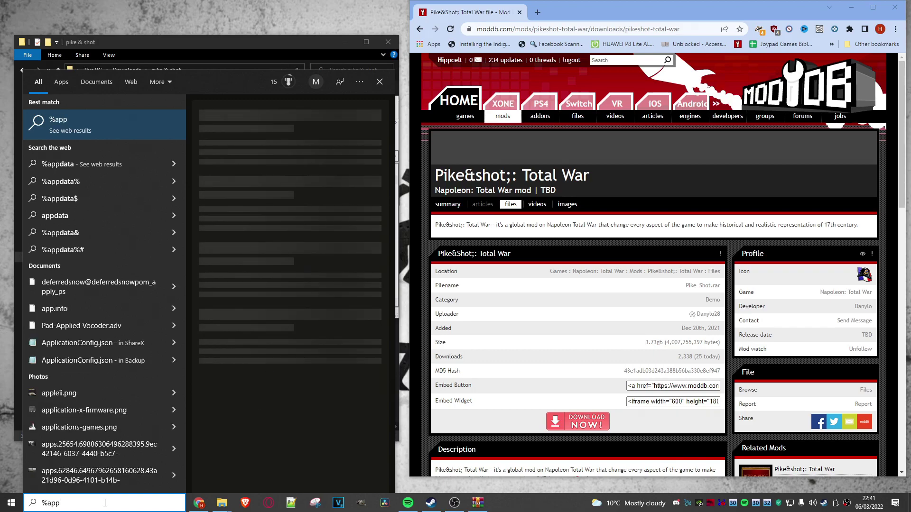
pyautogui.write('data')
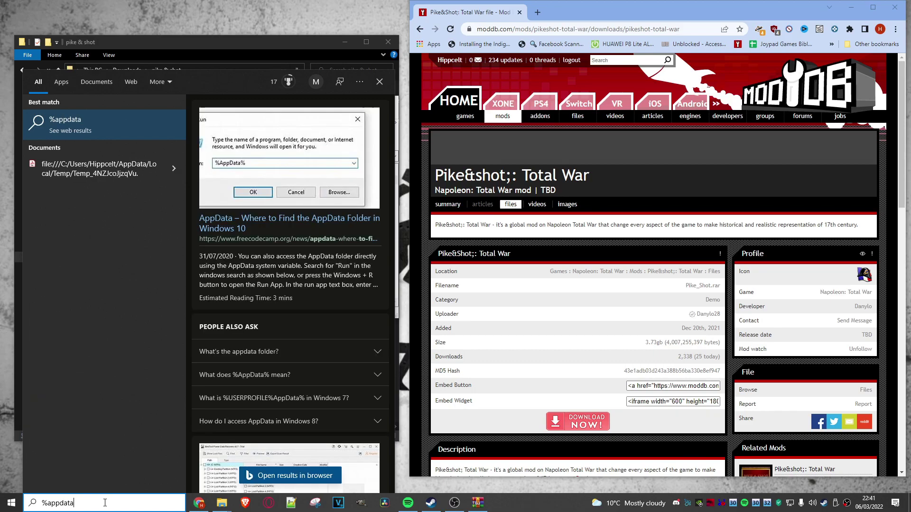
pyautogui.write('%')
pyautogui.press('Return')
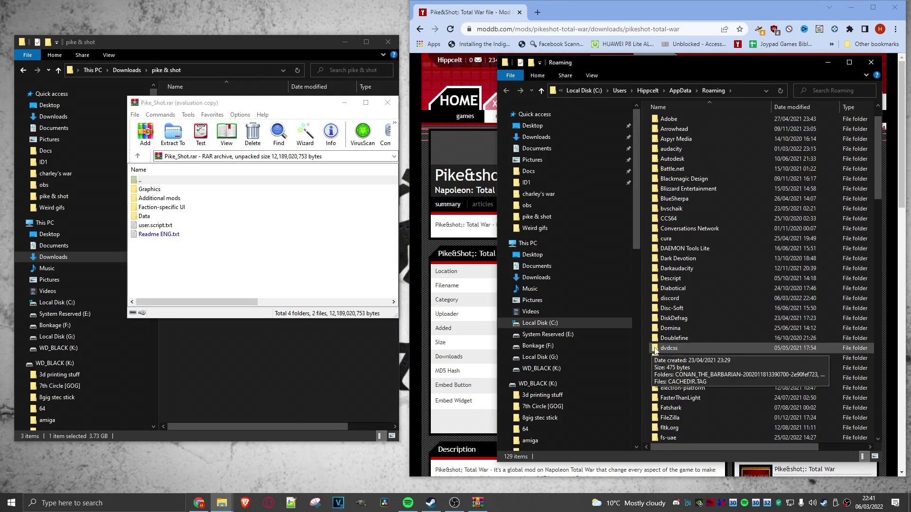
# Navigate from Roaming into The Creative Assembly > Napoleon folder
pyautogui.scroll(-2, 664, 332)
pyautogui.click(658, 248)
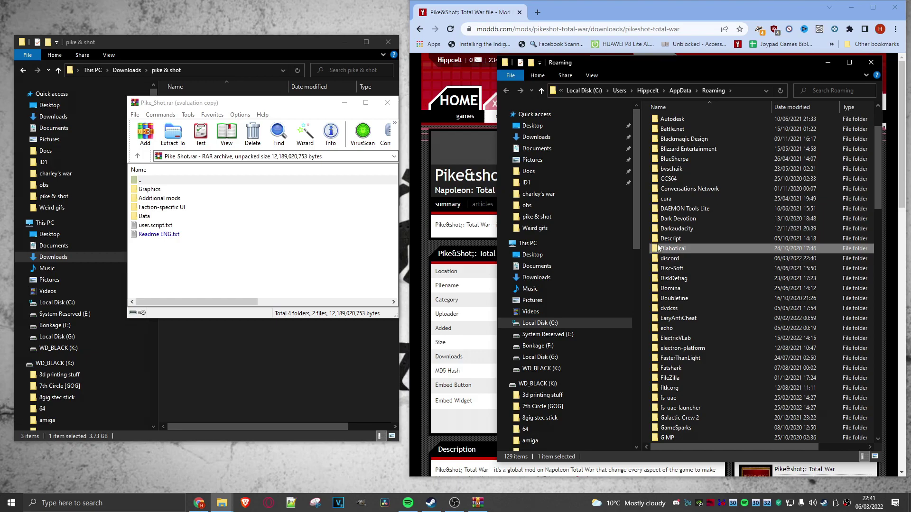
pyautogui.press('t')
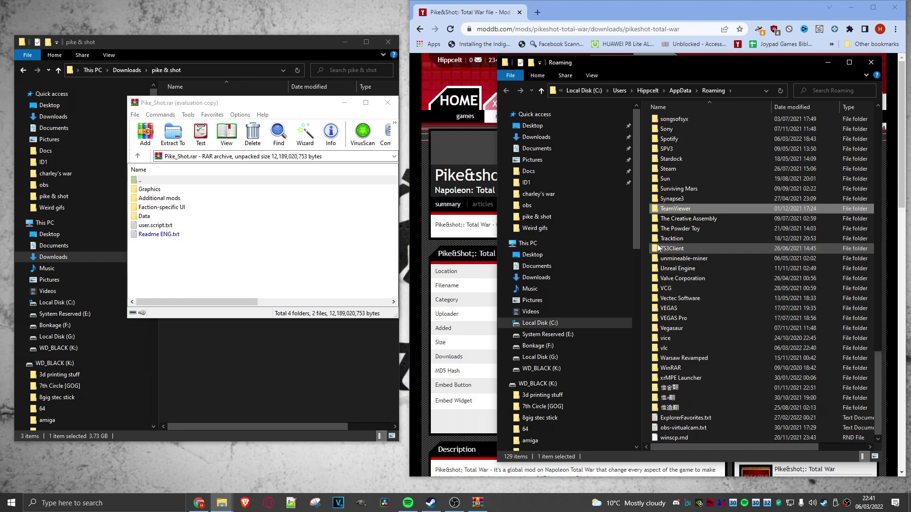
pyautogui.doubleClick(698, 218)
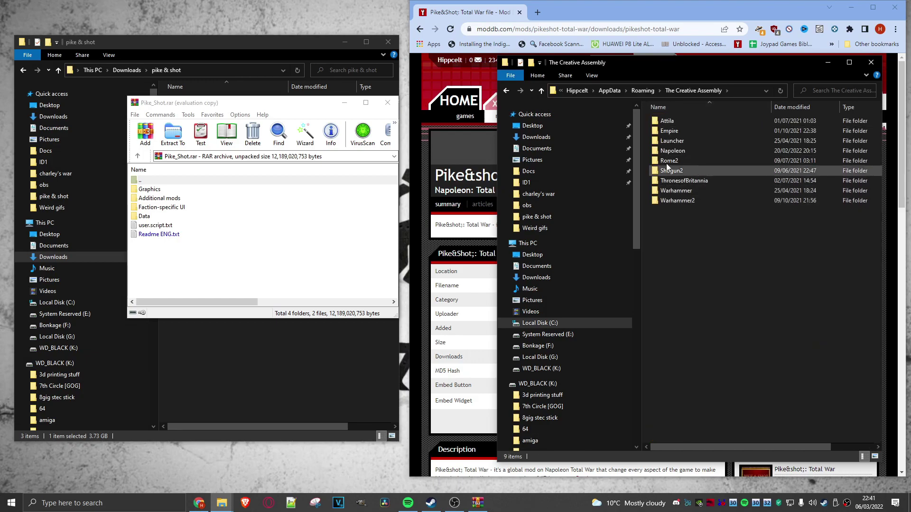
pyautogui.doubleClick(670, 151)
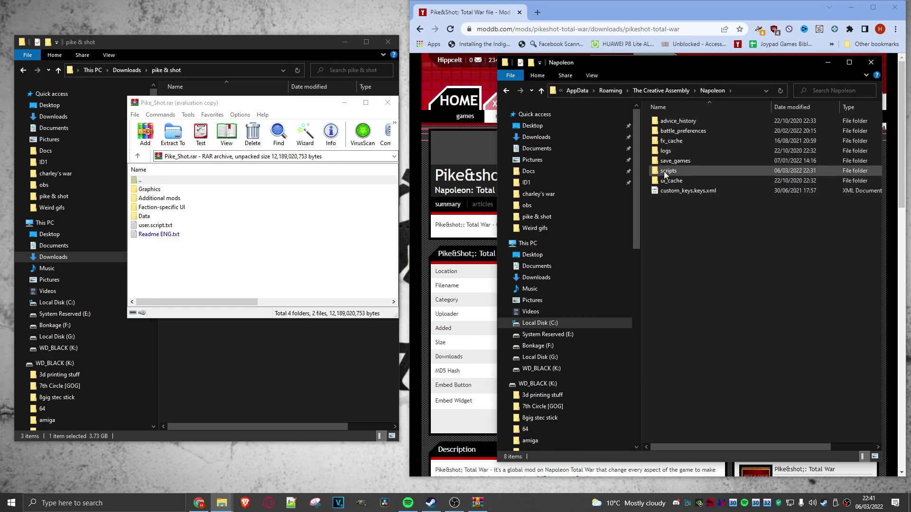
# Replace user.script.txt in the scripts folder with the archive's copy, verify it, and close the window
pyautogui.moveTo(137, 226); pyautogui.dragTo(671, 175)
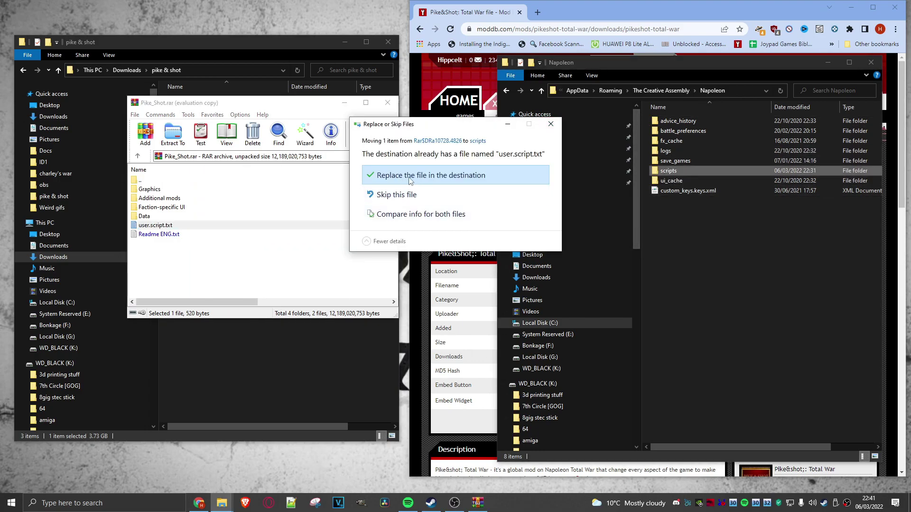
pyautogui.click(409, 179)
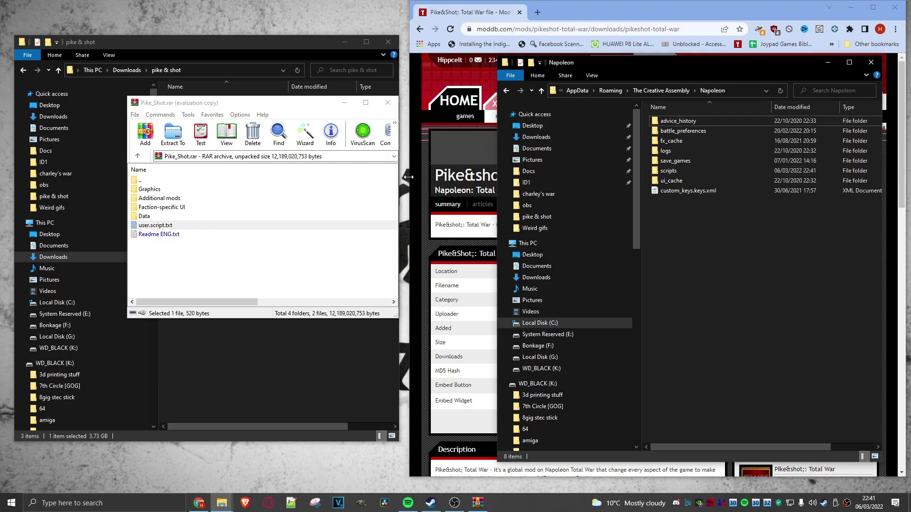
pyautogui.doubleClick(672, 172)
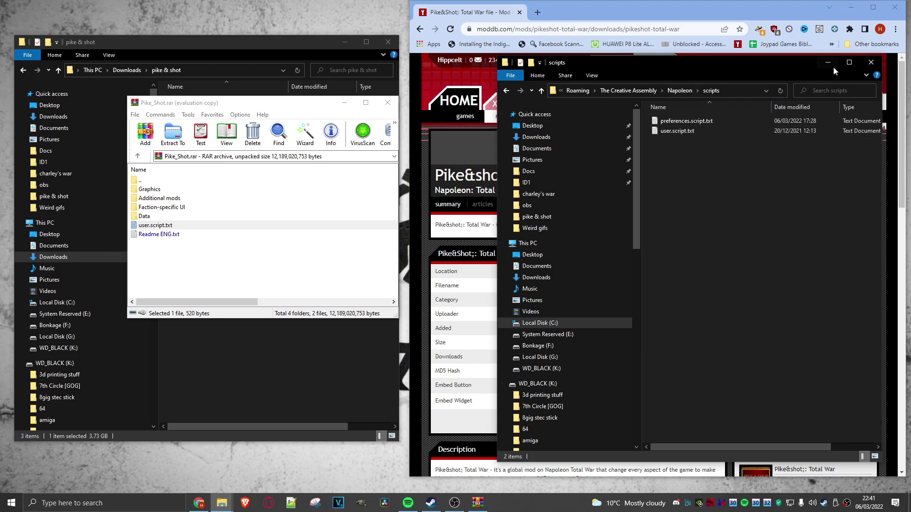
pyautogui.click(869, 63)
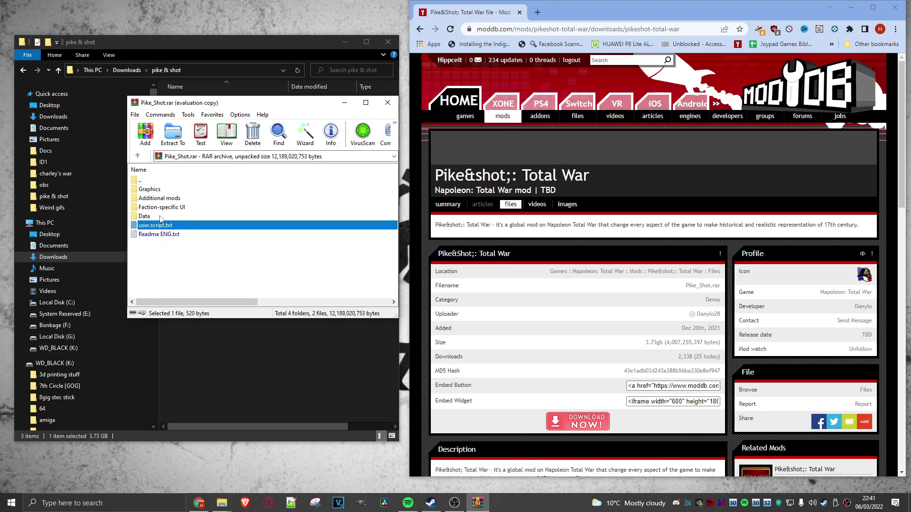
# Open Napoleon Total War's install folder through Steam's Manage > Browse local files, then minimize Steam
pyautogui.click(431, 504)
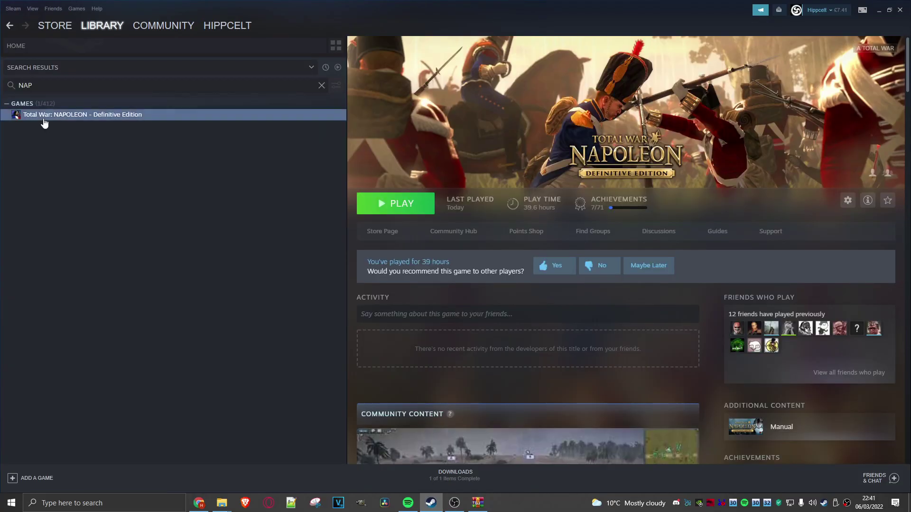
pyautogui.click(847, 201)
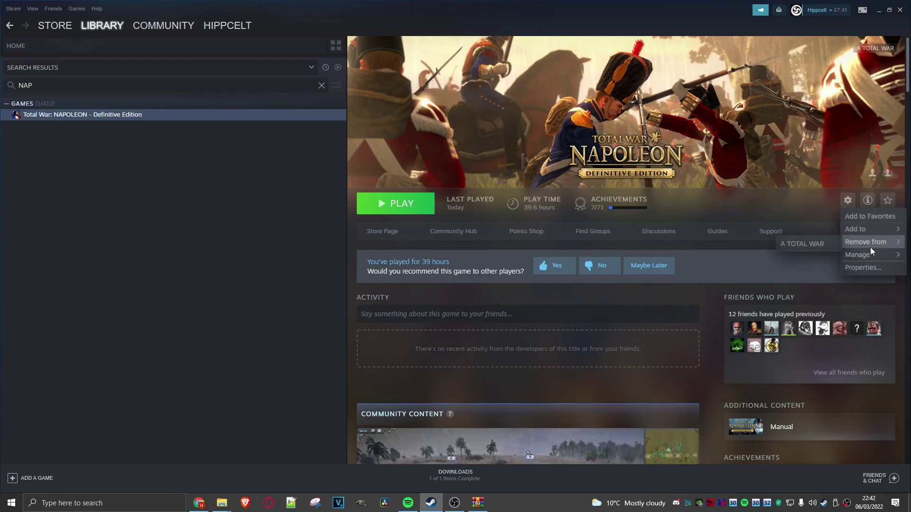
pyautogui.moveTo(869, 254)
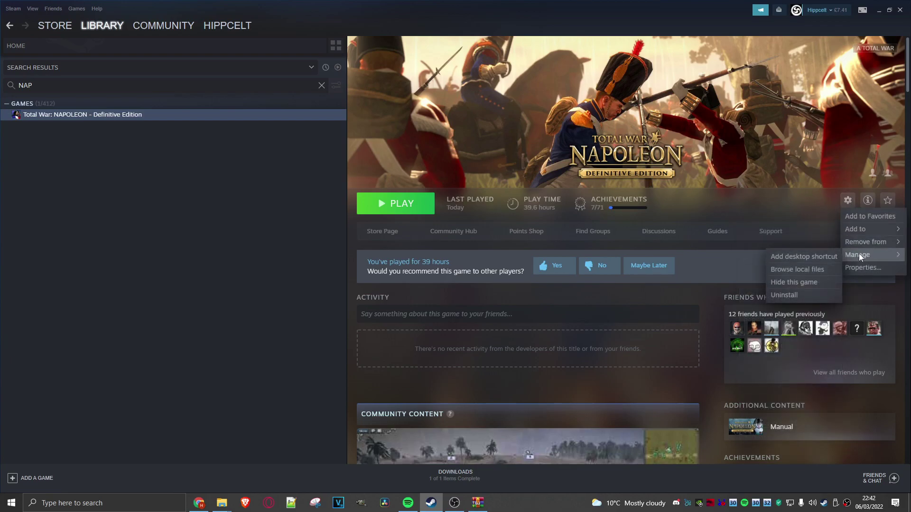
pyautogui.click(807, 269)
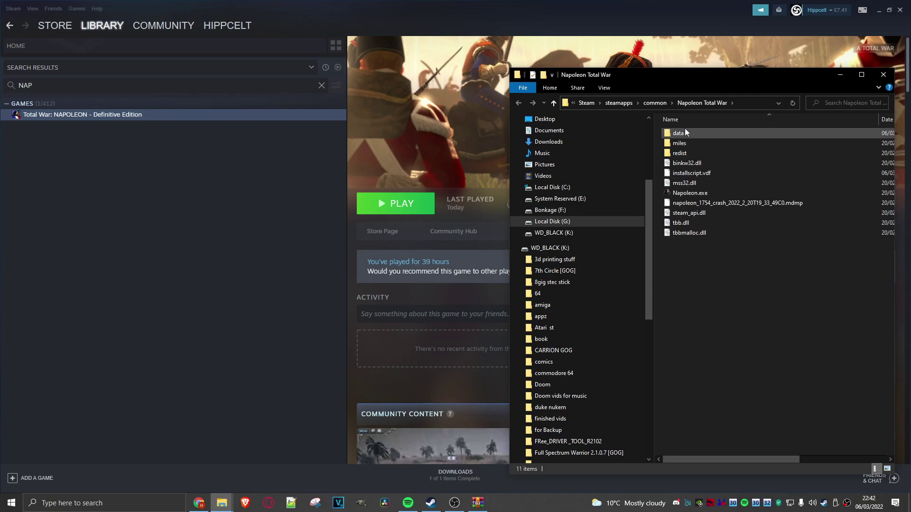
pyautogui.click(878, 12)
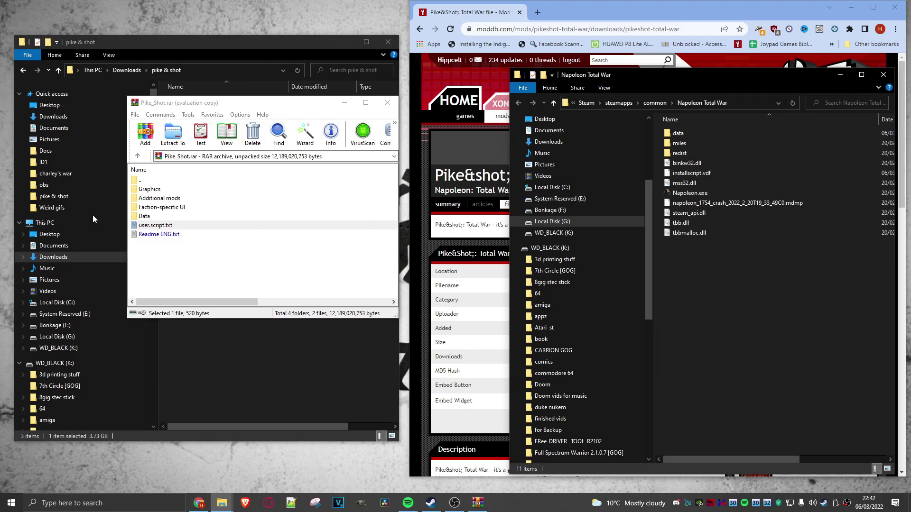
# Open the archive's Data folder alongside the game's data folder
pyautogui.click(133, 219)
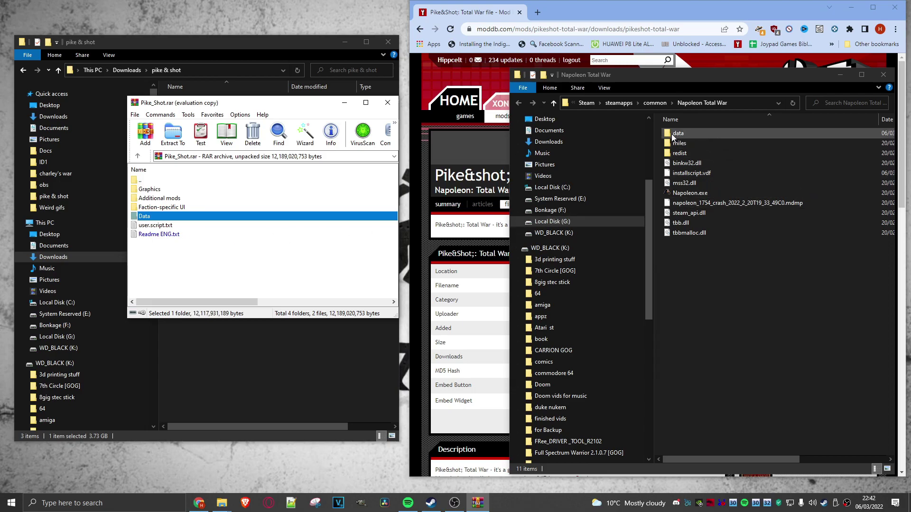
pyautogui.doubleClick(136, 218)
pyautogui.scroll(-2, 241, 256)
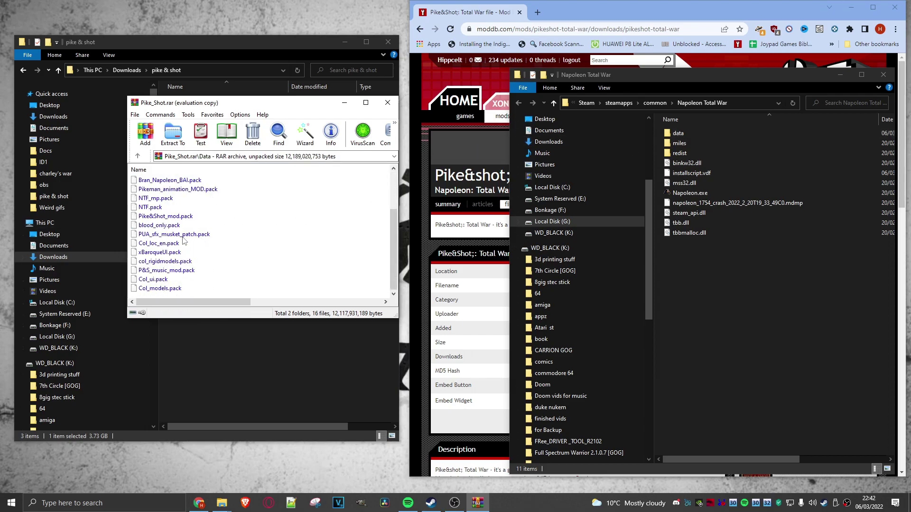
pyautogui.doubleClick(673, 135)
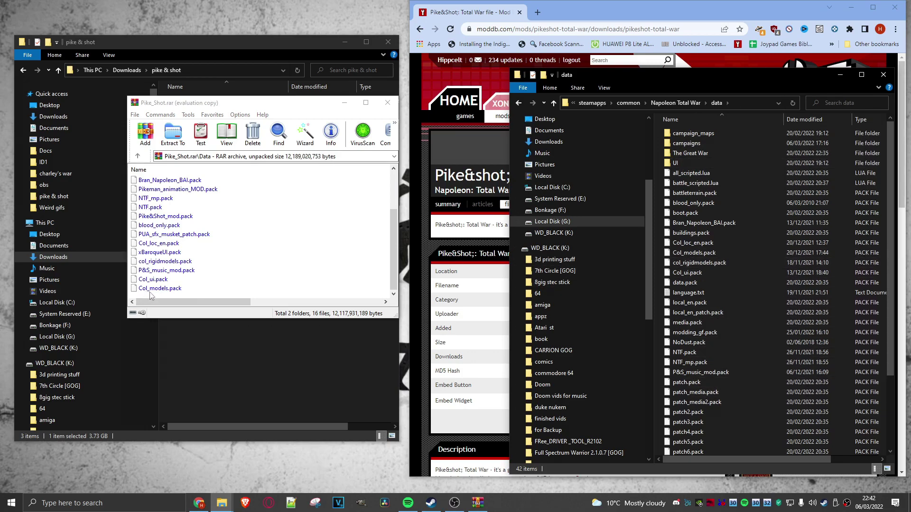
# Confirm the game's campaigns folder holds Pike_and_Shot_Campaign, then close the Pike_Shot archive
pyautogui.scroll(2, 167, 260)
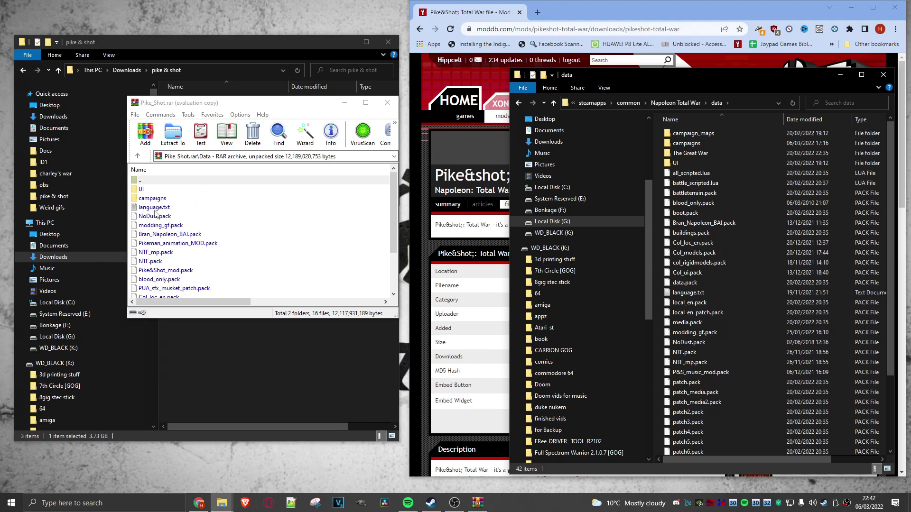
pyautogui.doubleClick(687, 143)
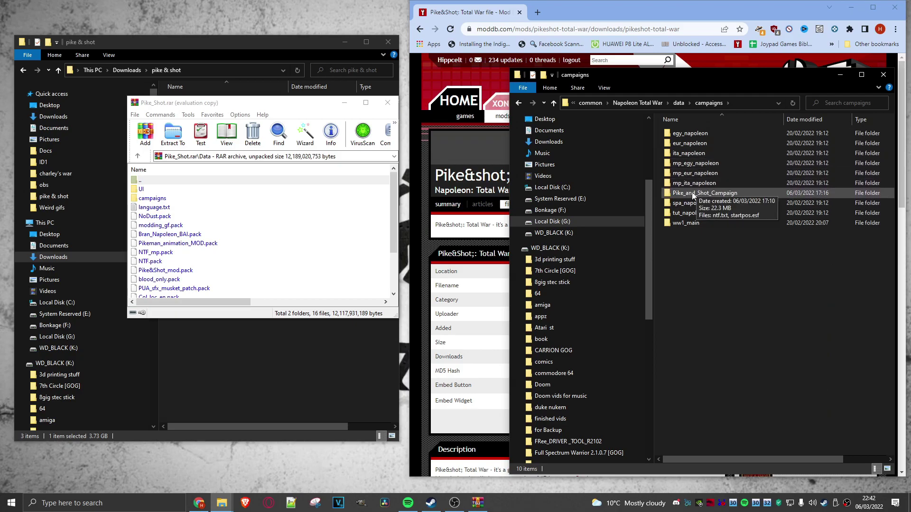
pyautogui.click(553, 104)
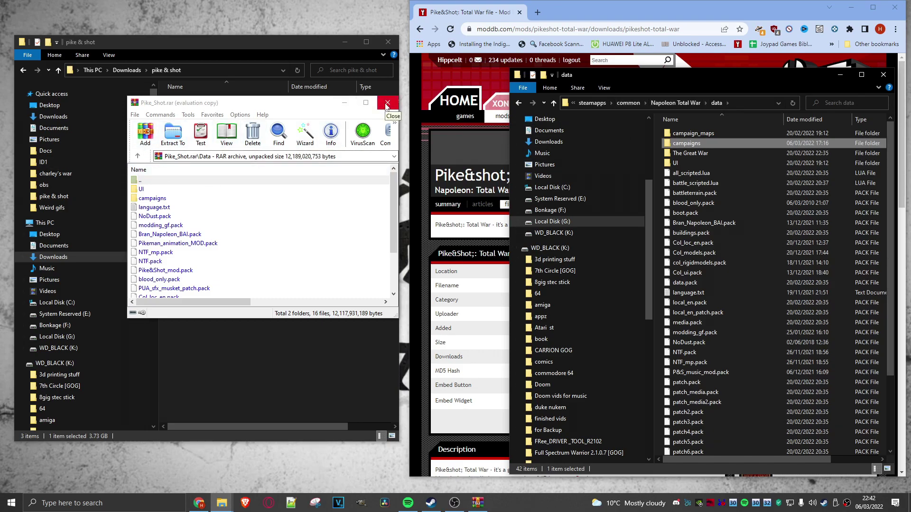
pyautogui.click(387, 106)
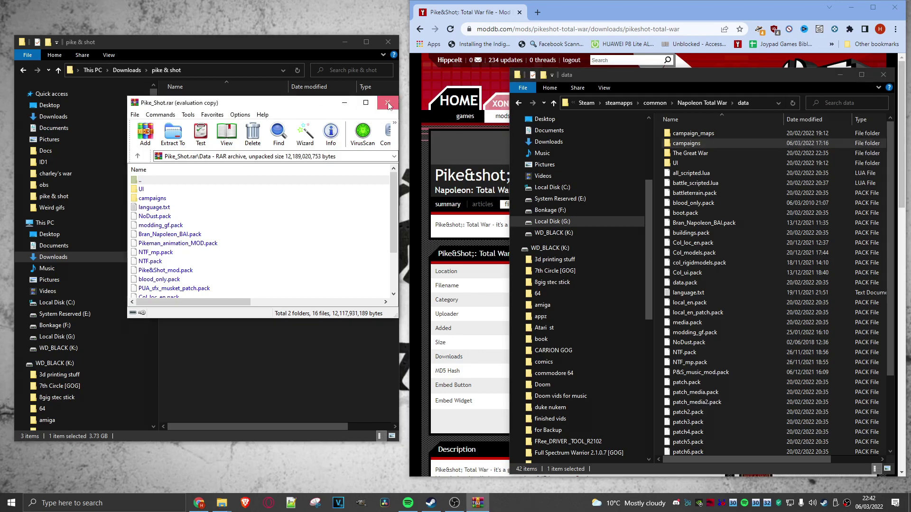
pyautogui.click(676, 102)
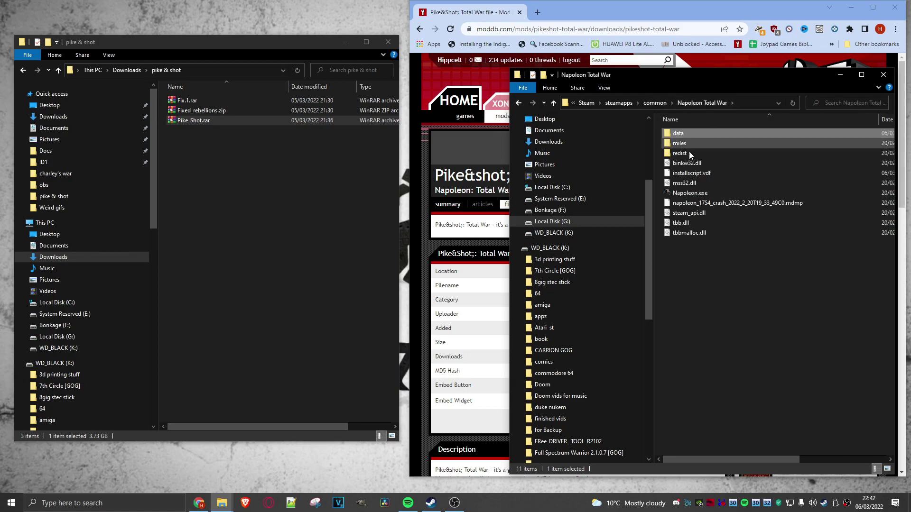
# Inspect the Fix.1.rar archive's campaigns folder and pack files, then close it
pyautogui.doubleClick(184, 101)
pyautogui.moveTo(206, 218); pyautogui.dragTo(142, 188)
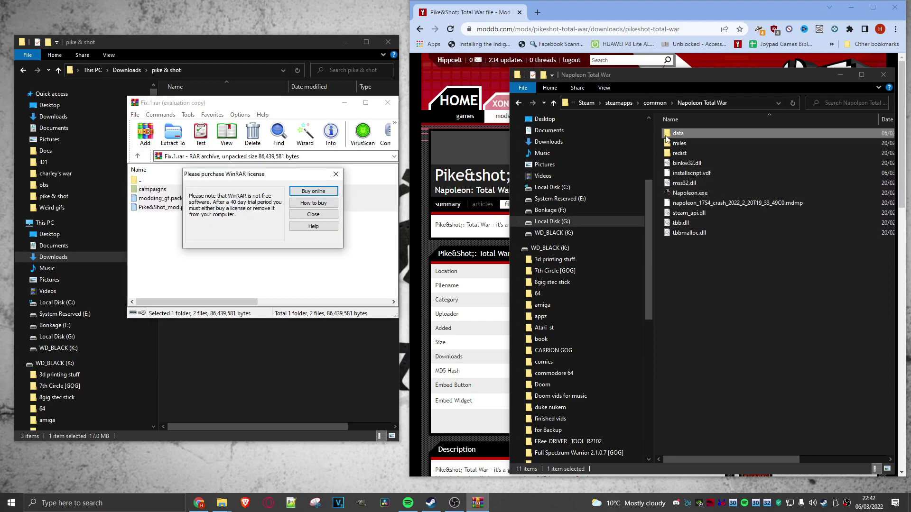
pyautogui.click(335, 175)
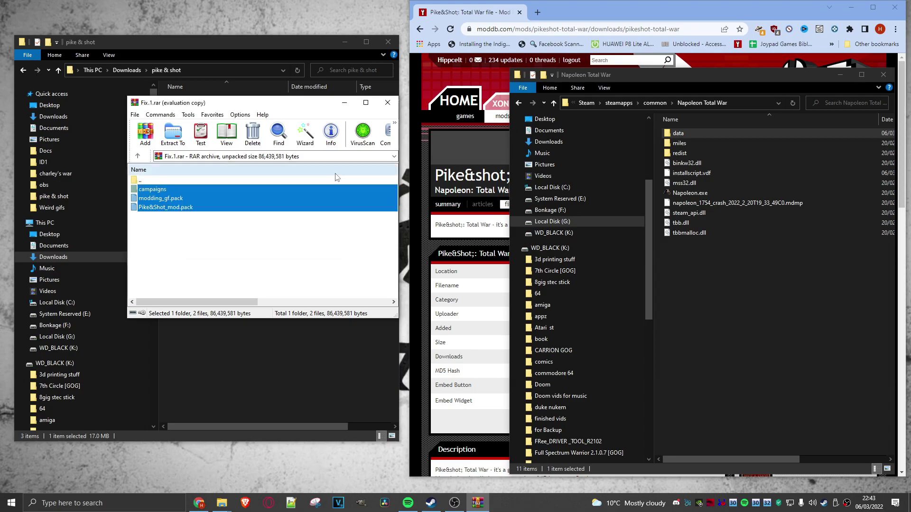
pyautogui.click(388, 104)
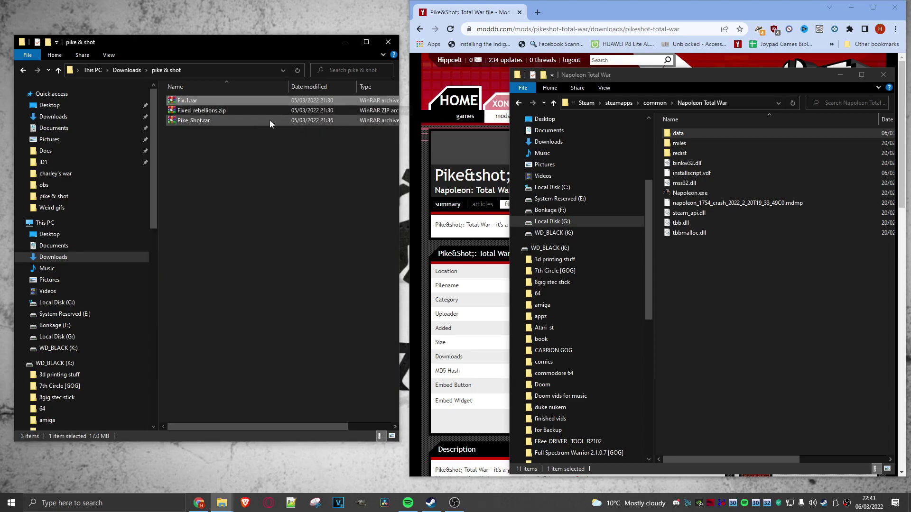
# Extract campaigns from Fixed_rebellions.zip into the game's data folder, overwriting existing files
pyautogui.doubleClick(180, 110)
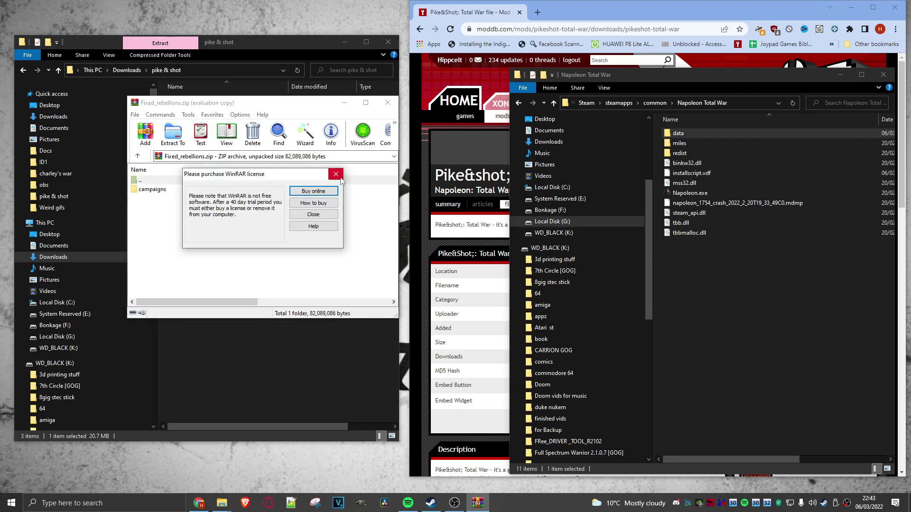
pyautogui.click(335, 174)
pyautogui.moveTo(135, 190); pyautogui.dragTo(668, 135)
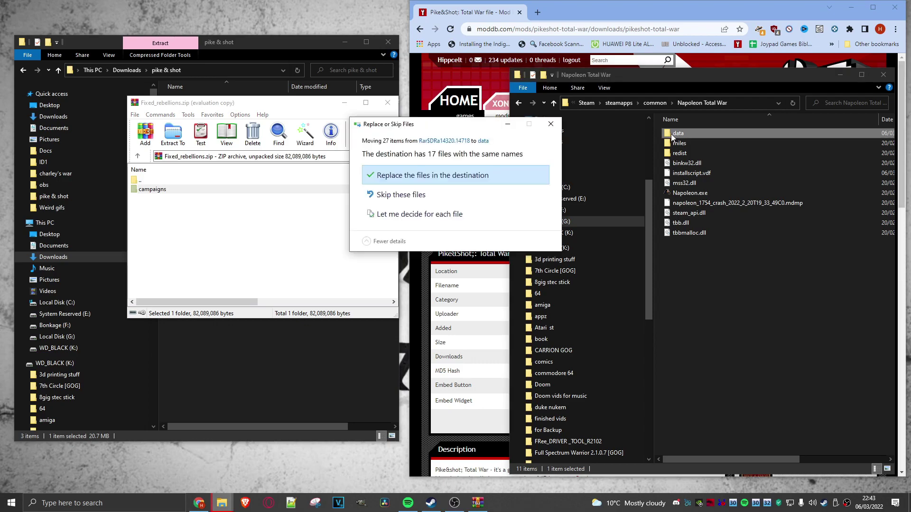
pyautogui.click(418, 176)
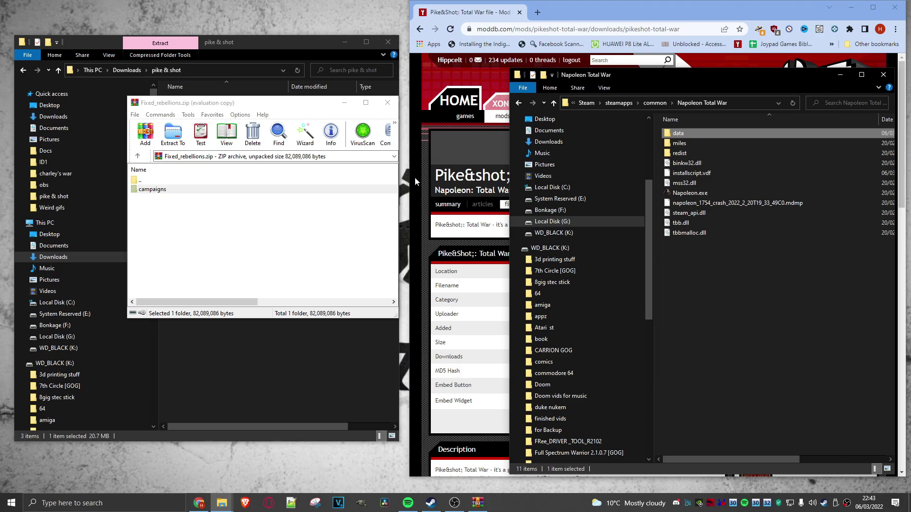
pyautogui.click(387, 104)
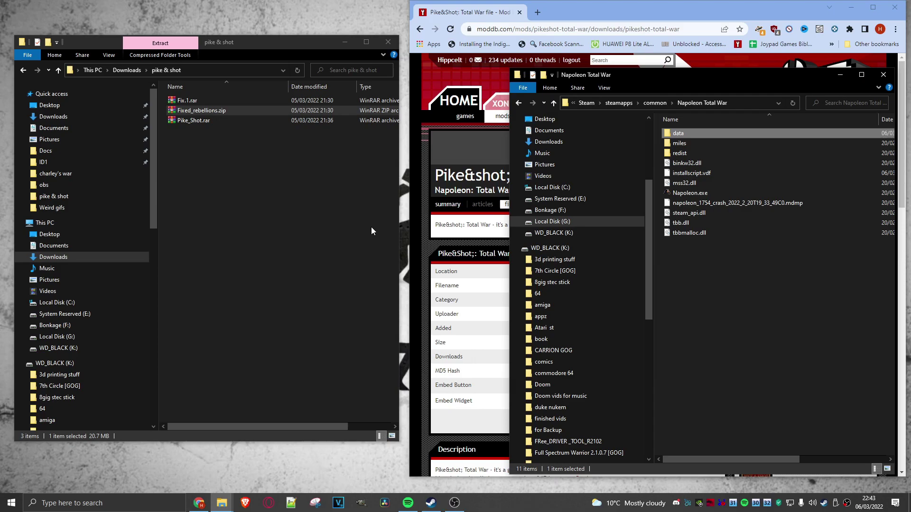
# Review the installed mod files in Napoleon Total War's data folder, then switch to Steam
pyautogui.doubleClick(667, 135)
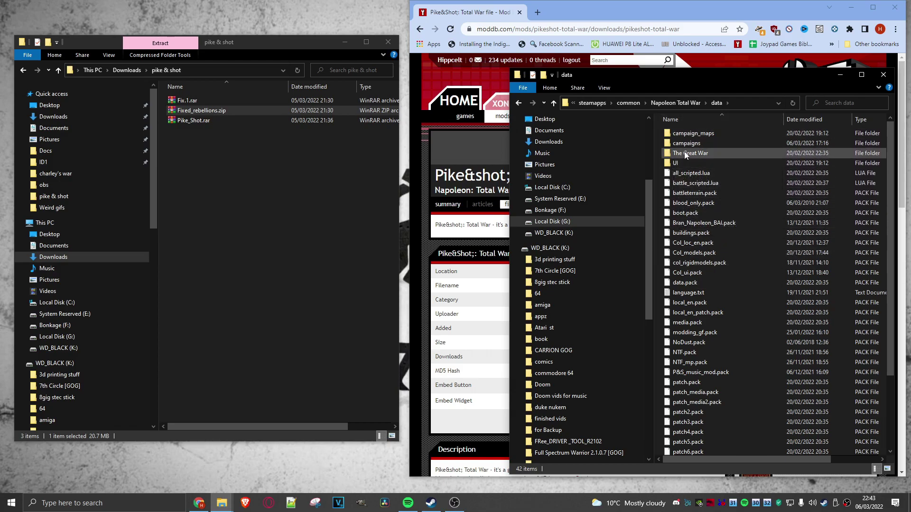
pyautogui.moveTo(683, 155)
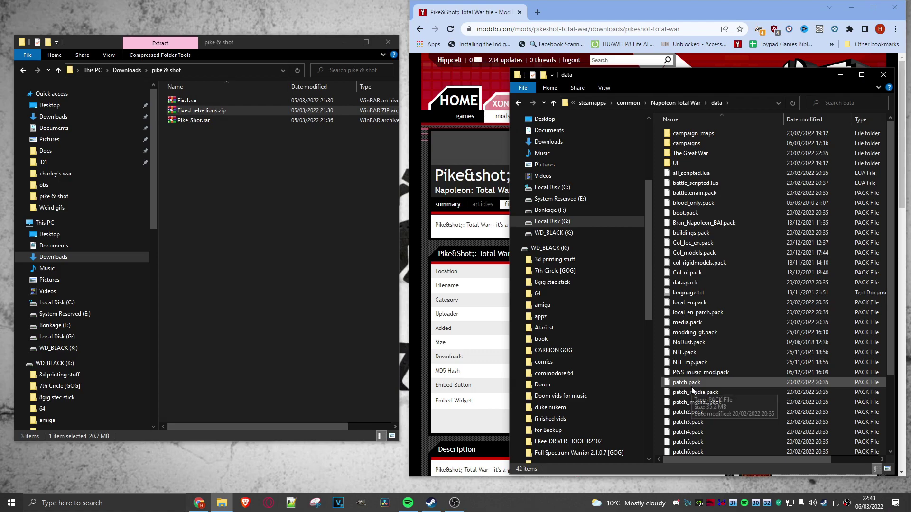
pyautogui.click(432, 507)
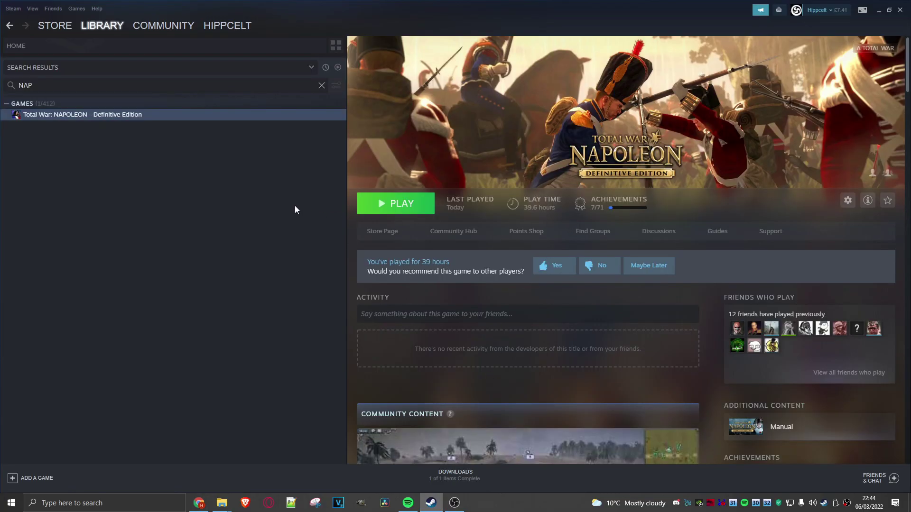
pyautogui.click(847, 200)
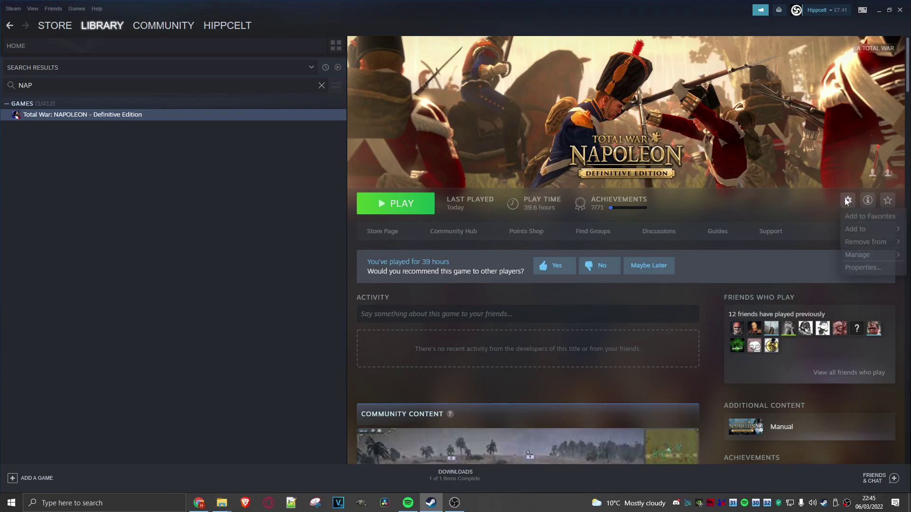
pyautogui.moveTo(856, 252)
pyautogui.click(862, 266)
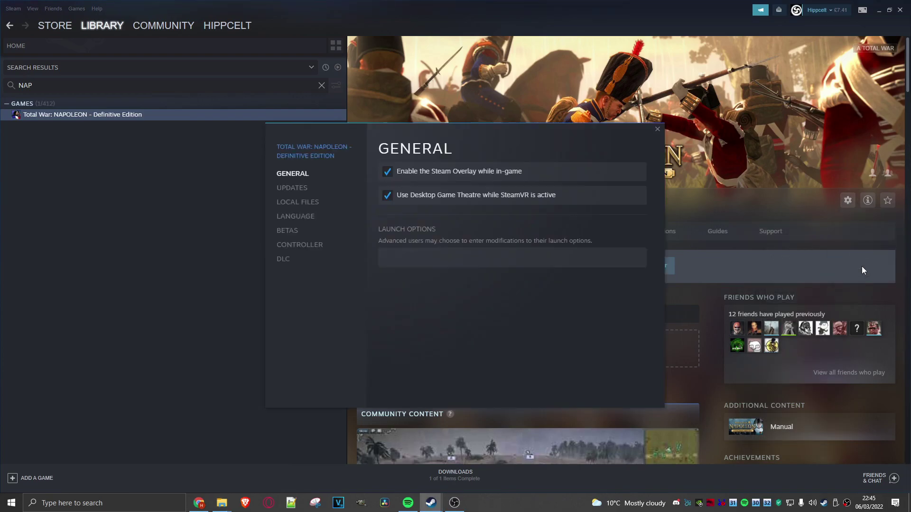
pyautogui.click(290, 202)
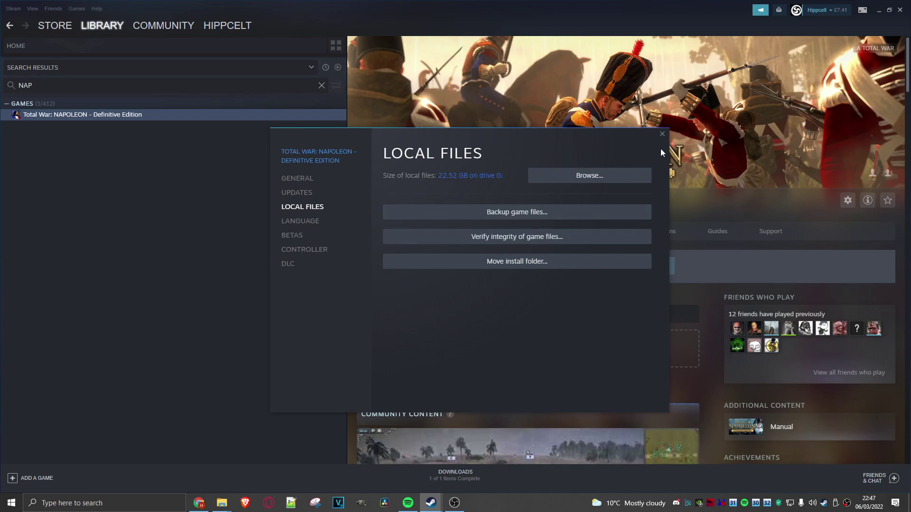
pyautogui.click(662, 135)
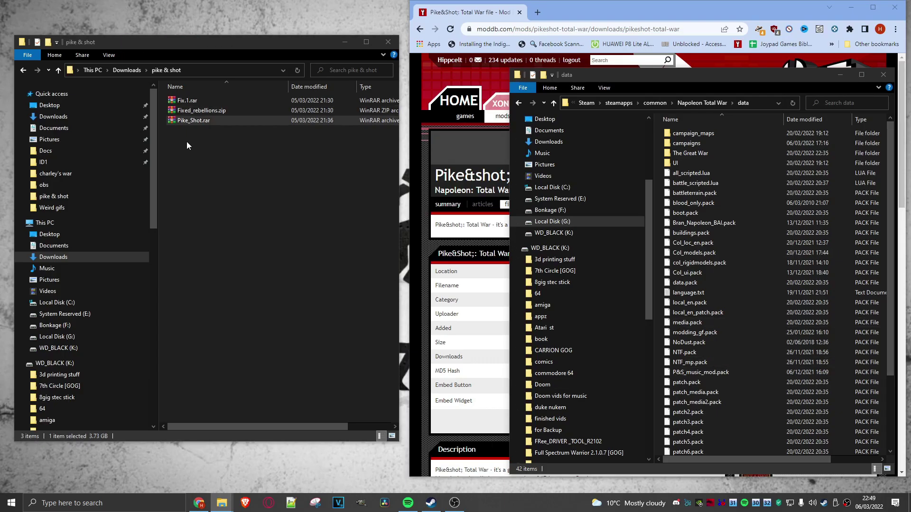
# Reopen Pike_Shot.rar in WinRAR, then launch Napoleon: Total War from Steam with PLAY
pyautogui.doubleClick(173, 121)
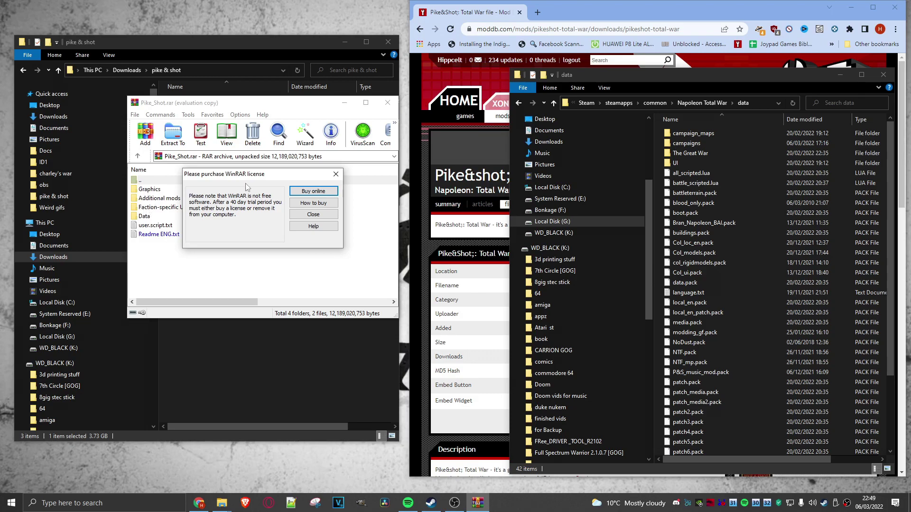
pyautogui.click(336, 174)
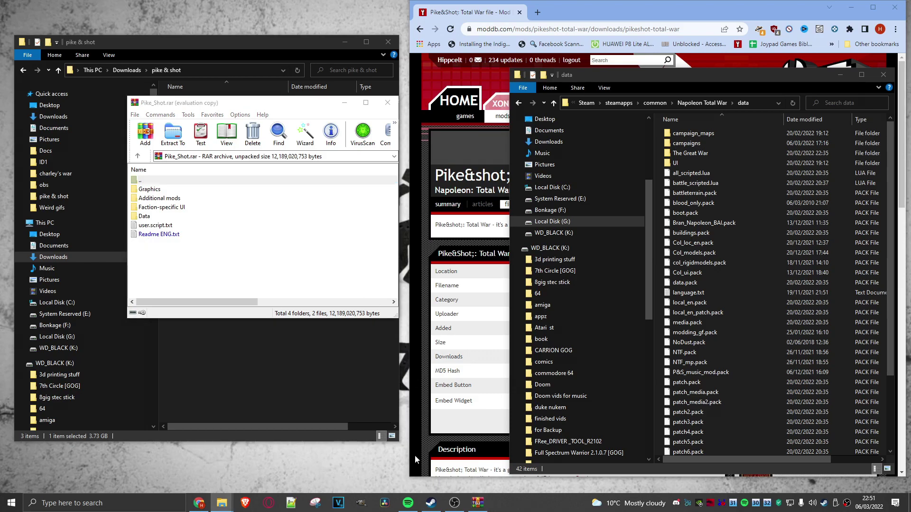
pyautogui.click(431, 503)
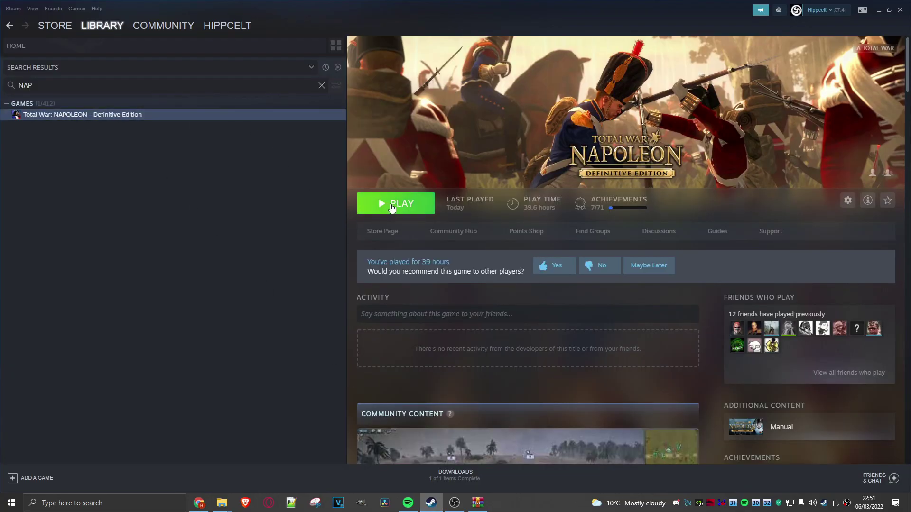
pyautogui.click(391, 206)
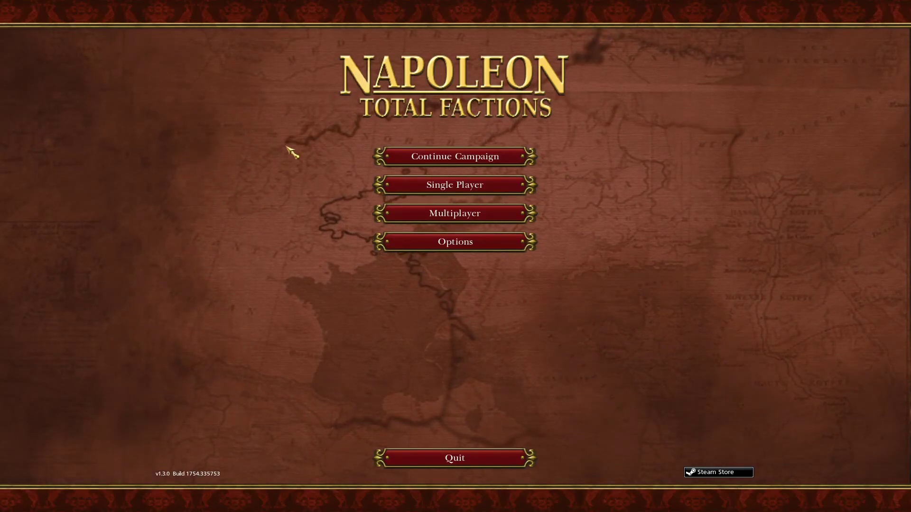
# Start a Single Player Campaigns of the Coalition game as the Iberian Union
pyautogui.click(445, 189)
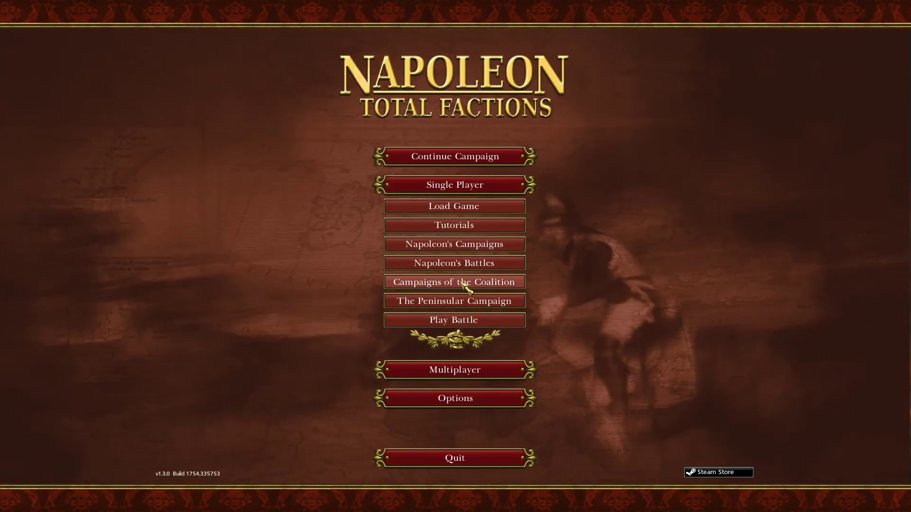
pyautogui.click(450, 283)
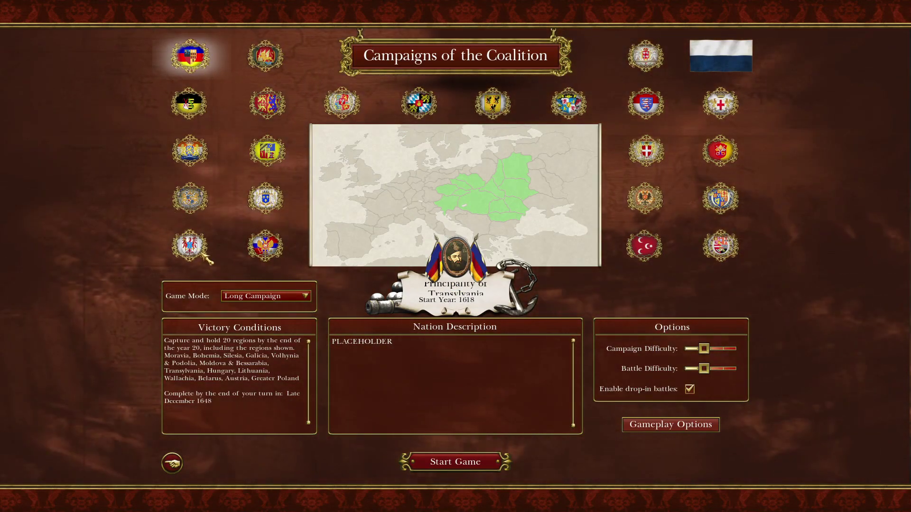
pyautogui.click(723, 250)
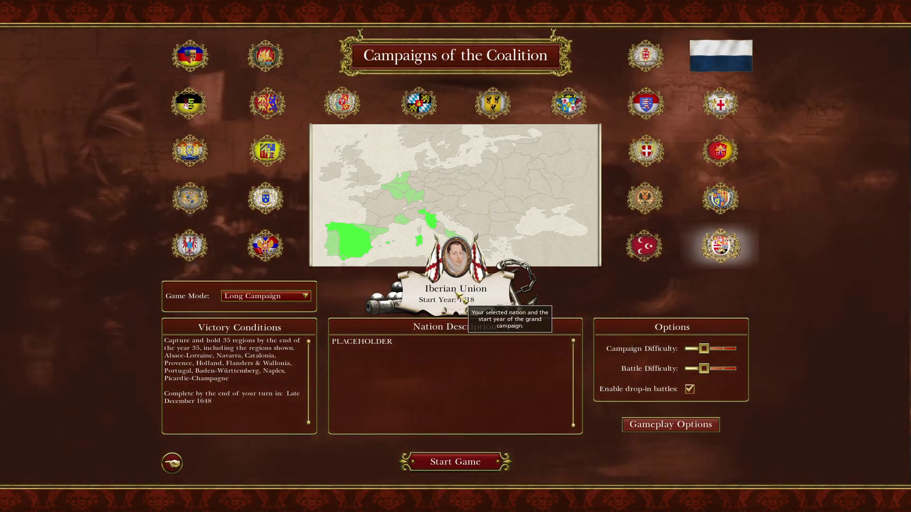
pyautogui.click(455, 462)
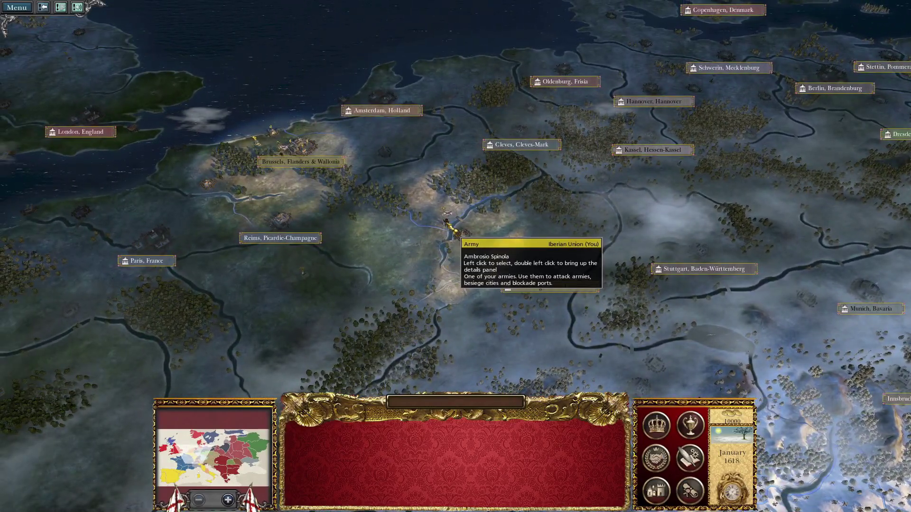
# Send Ambrosio Spinola's Iberian Union army to besiege Strasbourg, loading the 1618 battle deployment
pyautogui.click(451, 230)
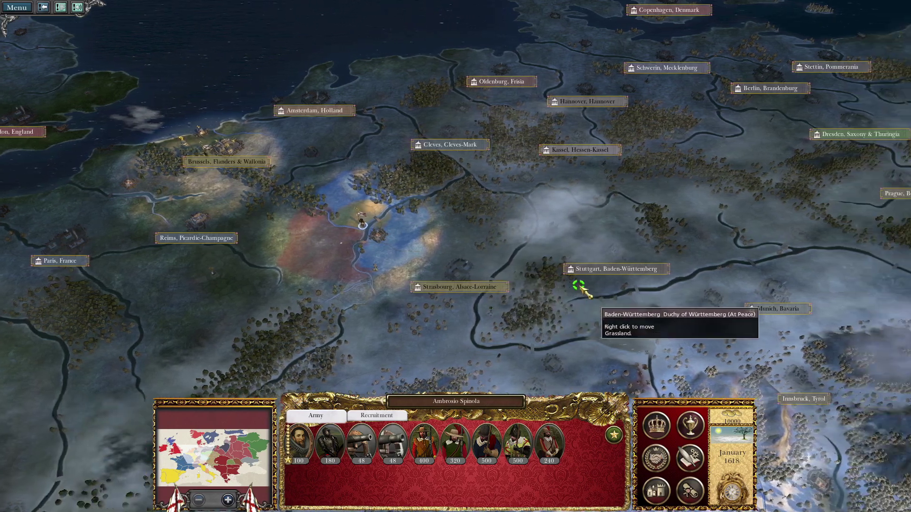
pyautogui.rightClick(454, 269)
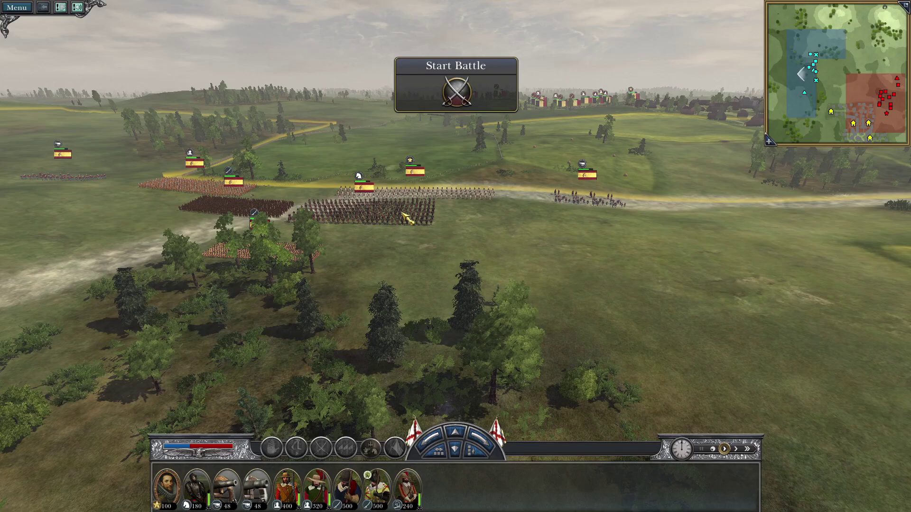
# Inspect the deployed cavalry, pikemen and musketeers up close before the battle
pyautogui.press('w')
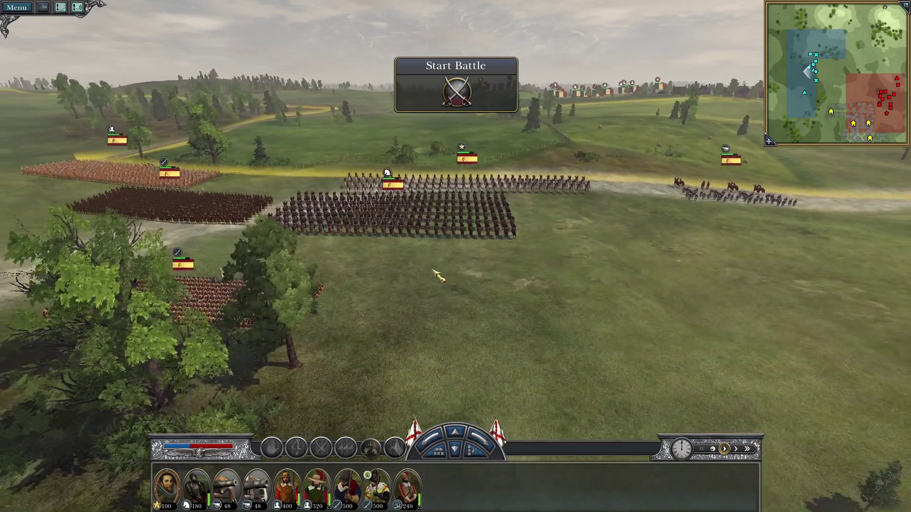
pyautogui.press('q')
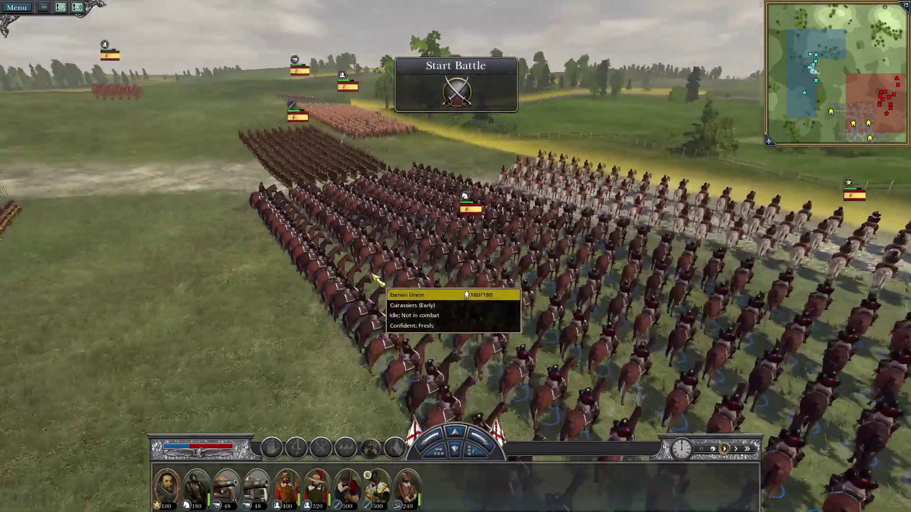
pyautogui.press('e')
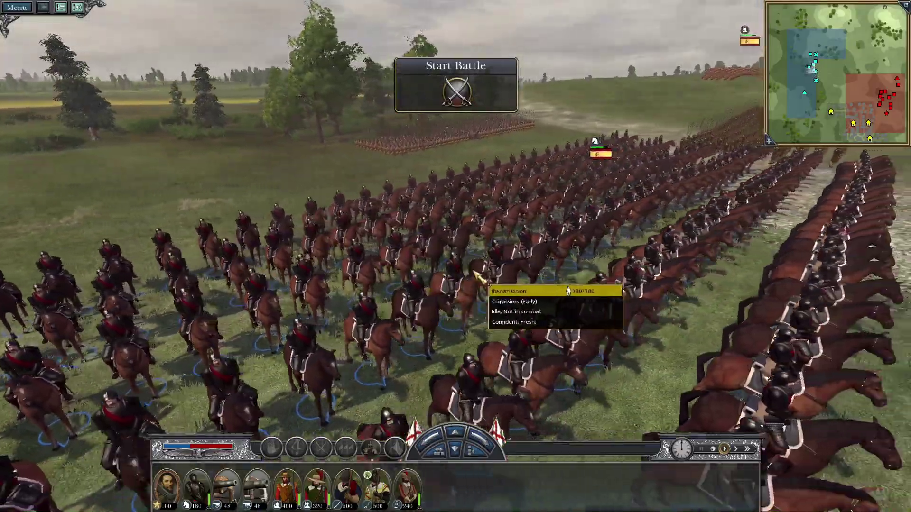
pyautogui.scroll(5, 465, 274)
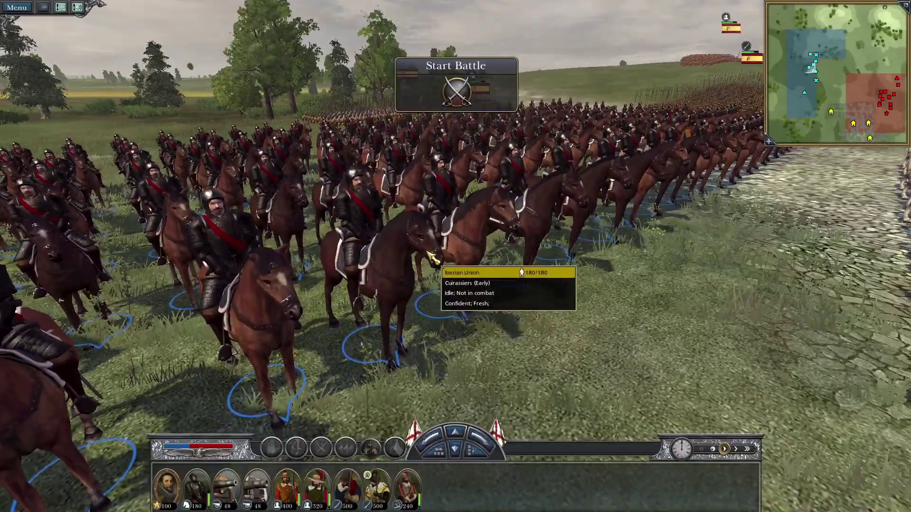
pyautogui.scroll(-5, 435, 258)
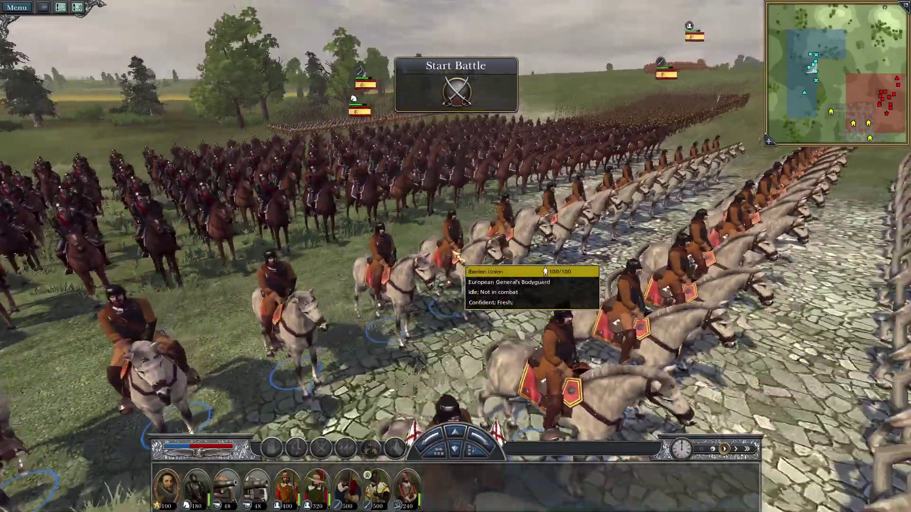
pyautogui.scroll(3, 619, 266)
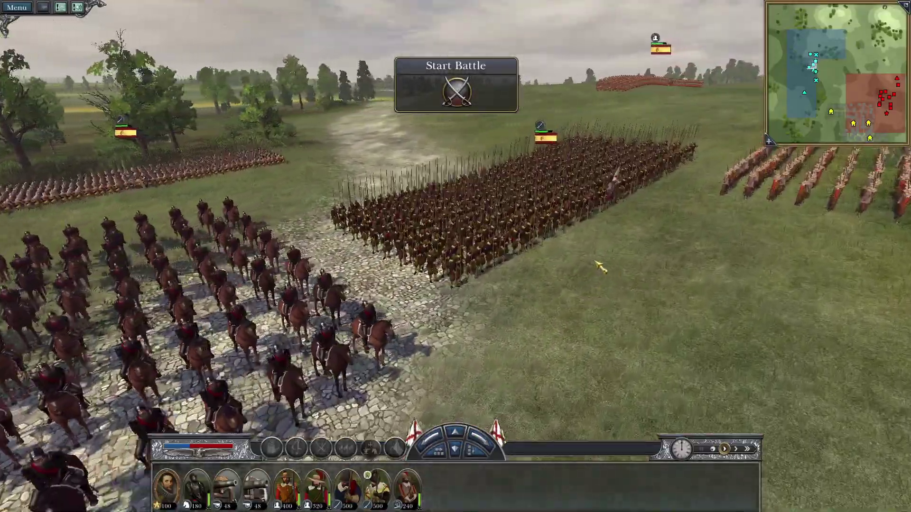
pyautogui.scroll(4, 526, 270)
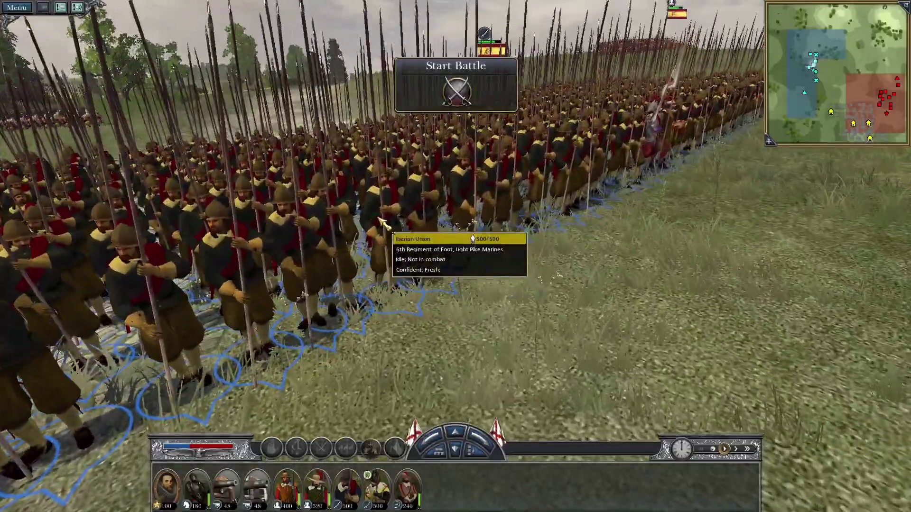
pyautogui.scroll(-4, 545, 275)
pyautogui.scroll(6, 606, 281)
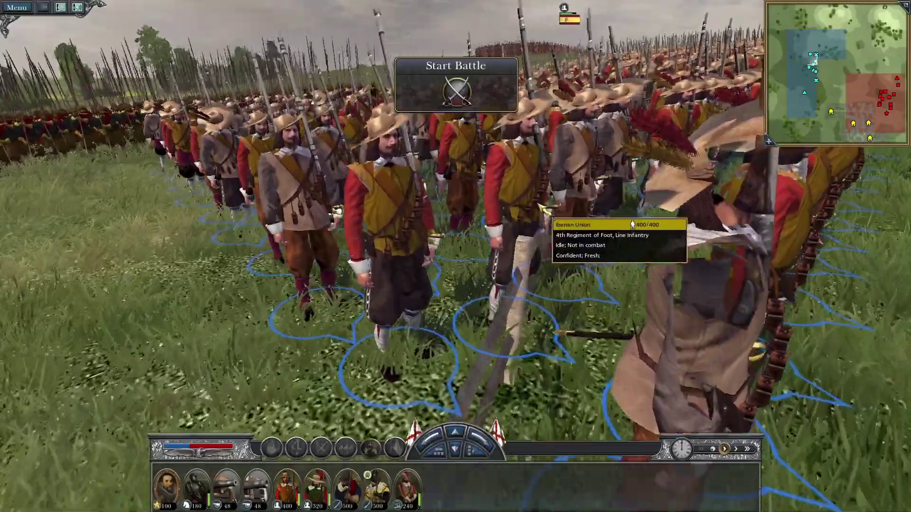
pyautogui.scroll(-5, 540, 206)
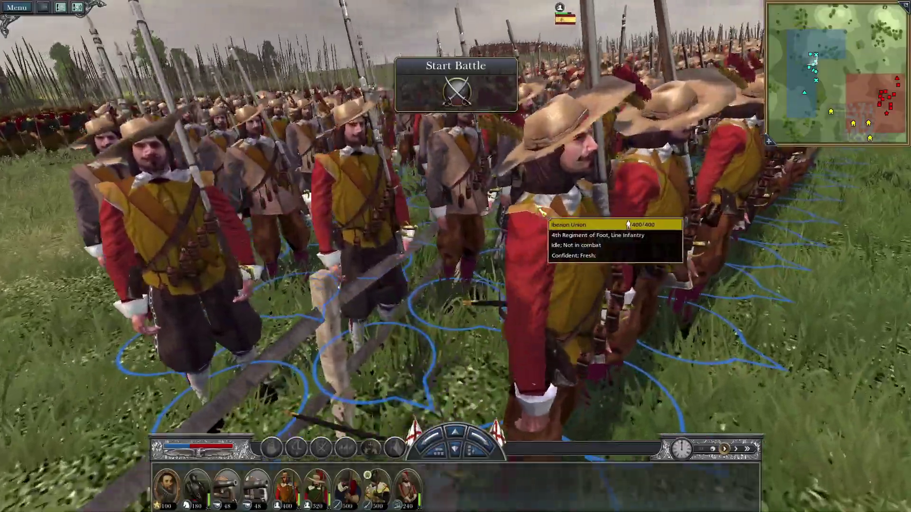
pyautogui.scroll(-5, 524, 212)
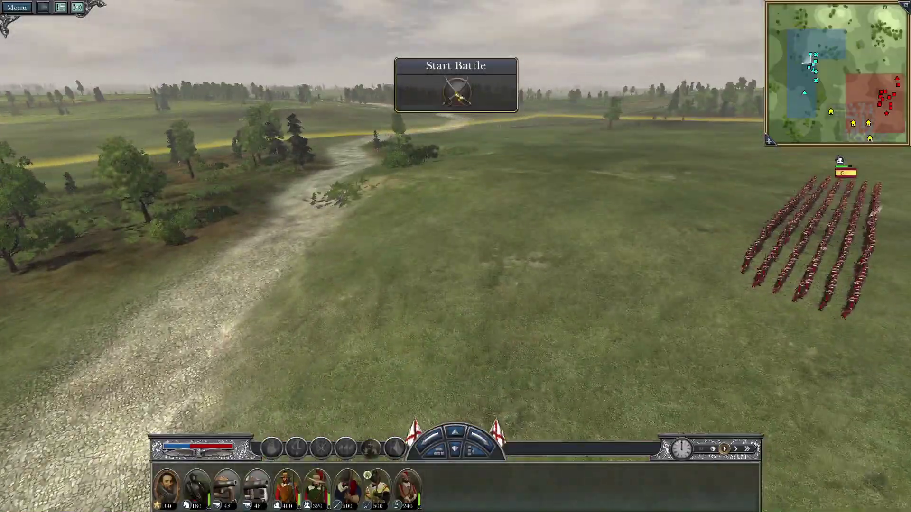
# Start the Battle of Strasbourg and dismiss the Fire at Will and artillery targeting advice
pyautogui.click(455, 85)
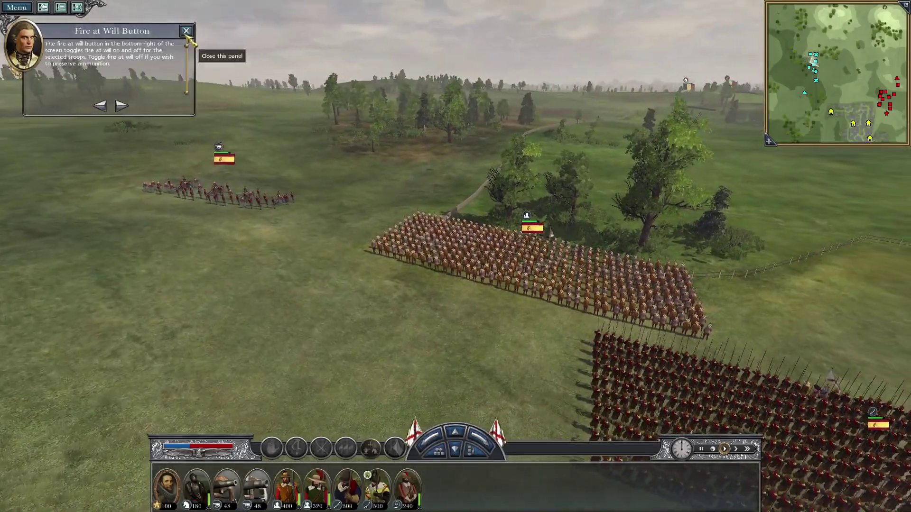
pyautogui.click(186, 33)
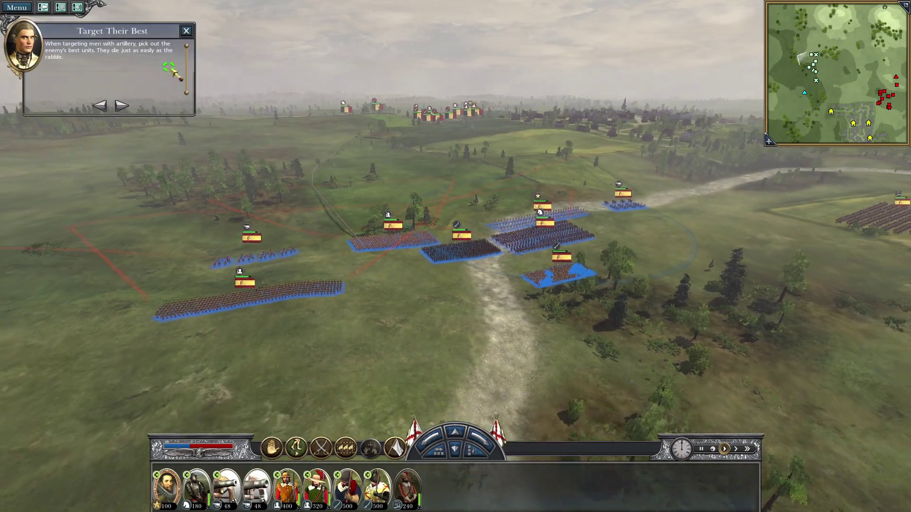
pyautogui.click(186, 33)
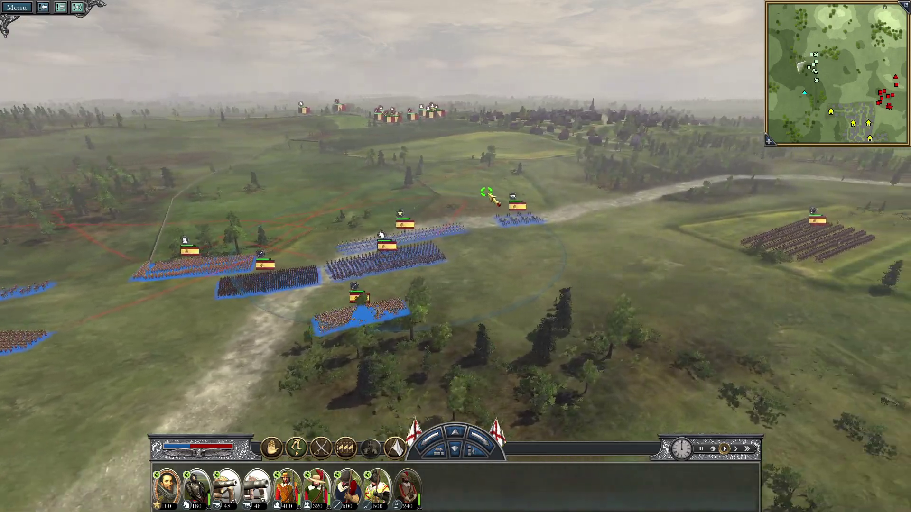
pyautogui.press('q')
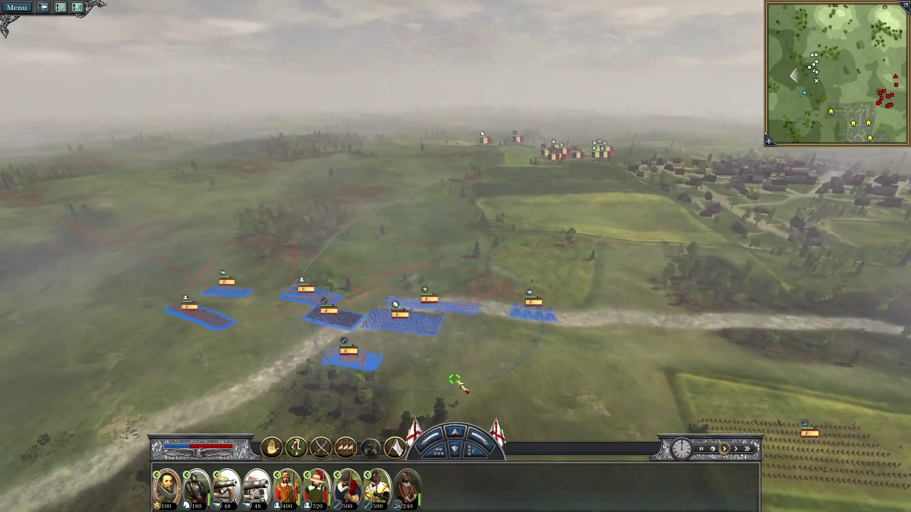
pyautogui.press('q')
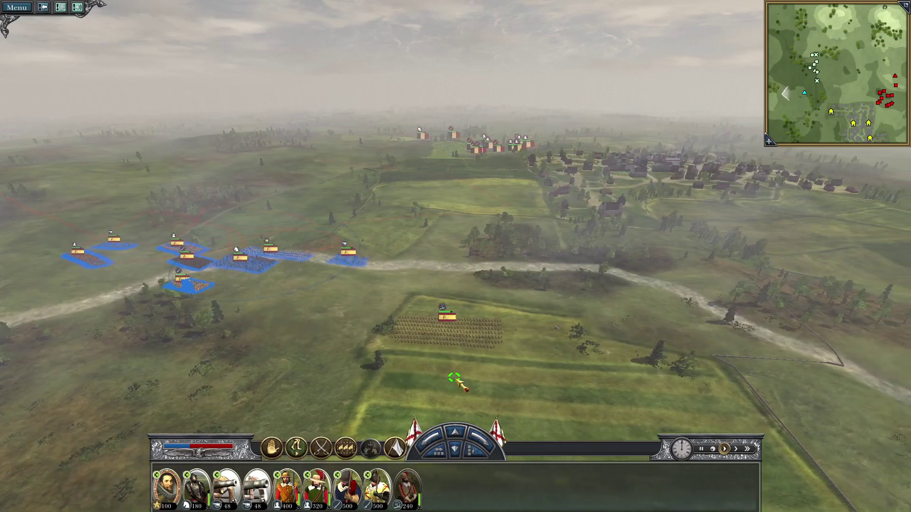
pyautogui.press('w')
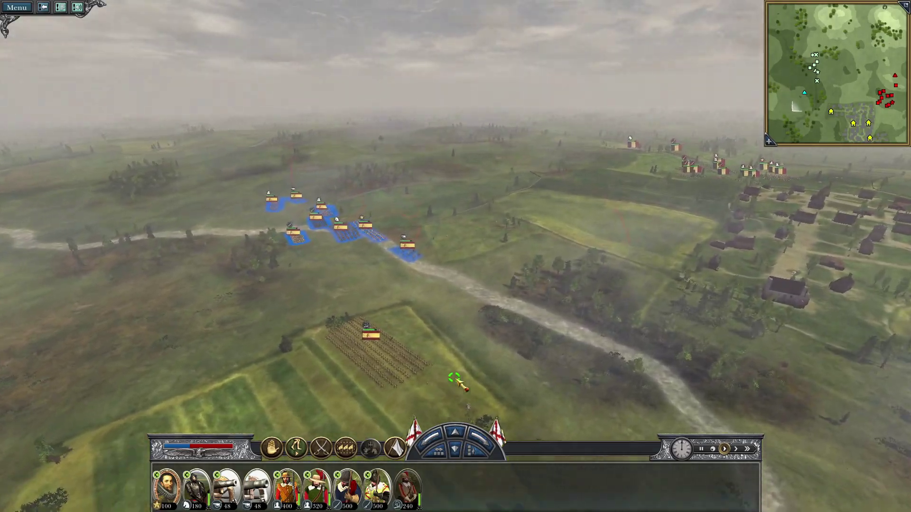